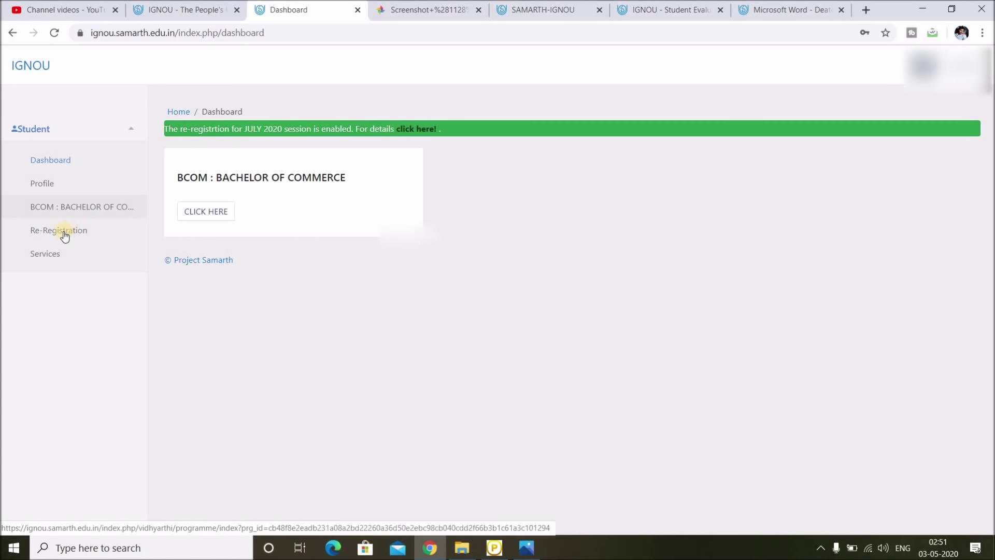
Check the re-registration history from the Re-Registration page and return to that page
left_click(63, 233)
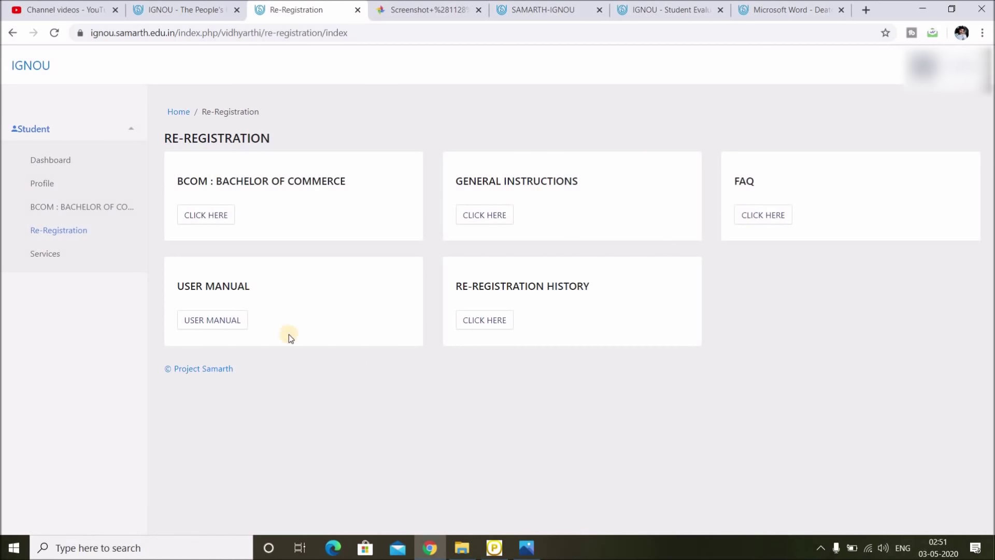
left_click(500, 320)
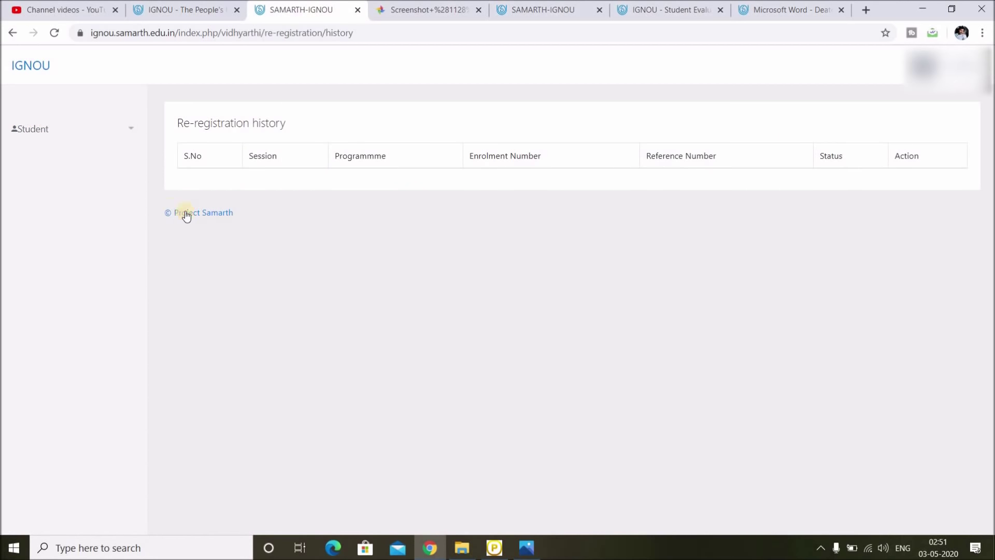
left_click(96, 133)
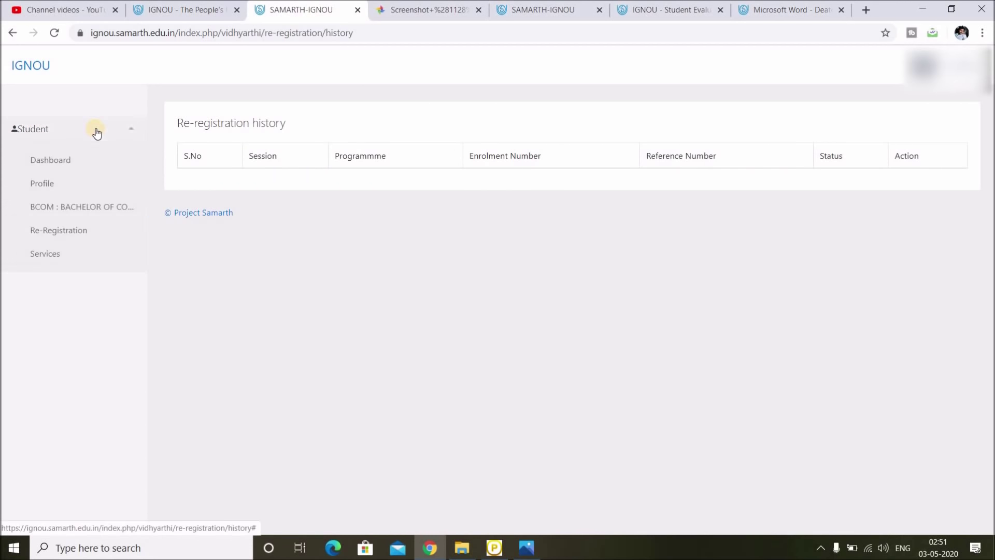
left_click(82, 234)
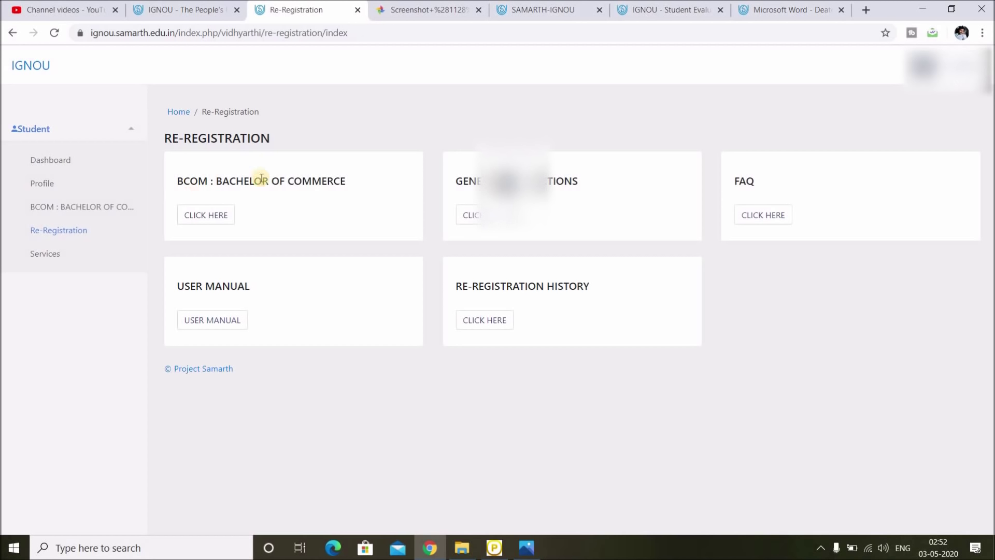
Open the BCOM : BACHELOR OF COMMERCE programme page and review the courses listed under My Courses
left_click(209, 213)
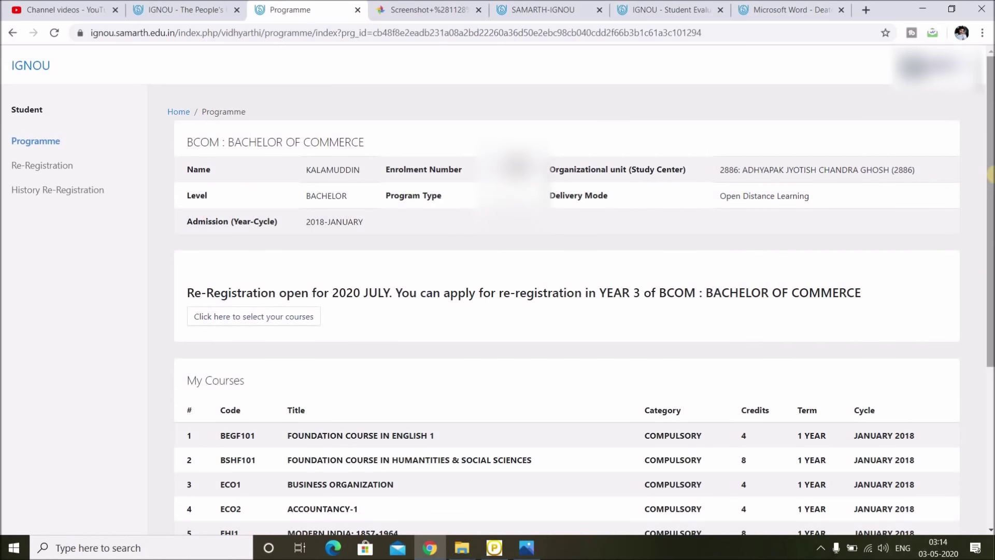
left_click_drag(990, 179, 990, 193)
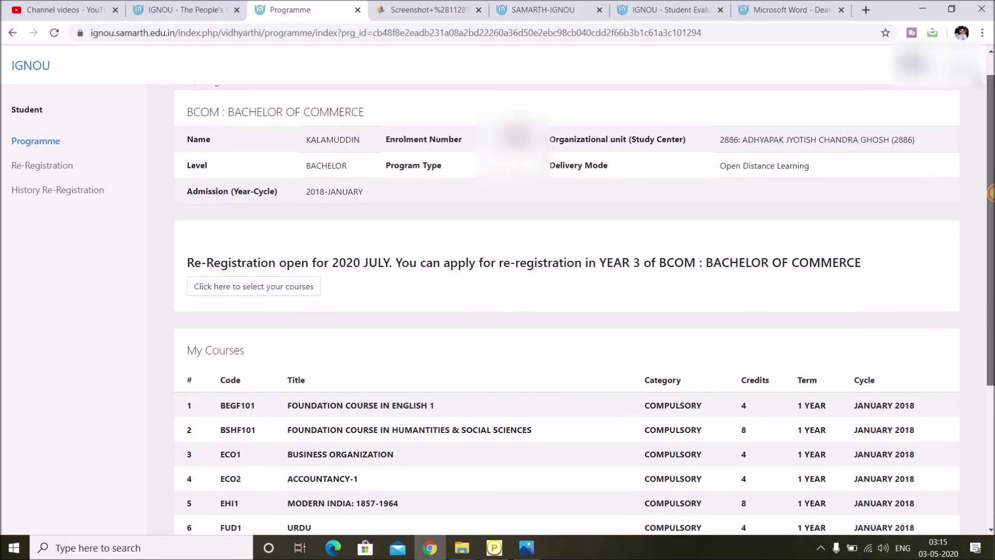
left_click_drag(990, 193, 990, 300)
scroll(991, 300, "down", 3)
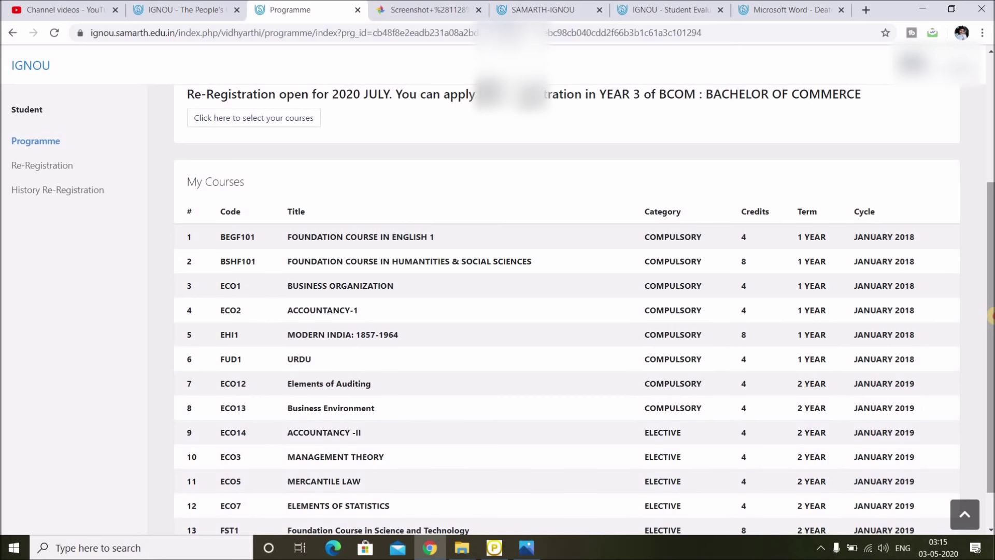
scroll(990, 305, "down", 1)
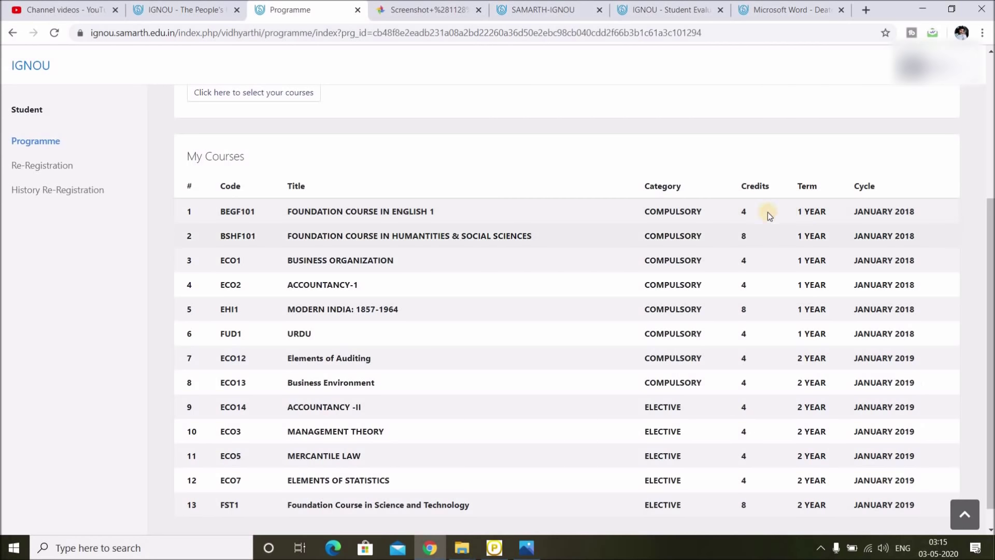
scroll(992, 223, "up", 2)
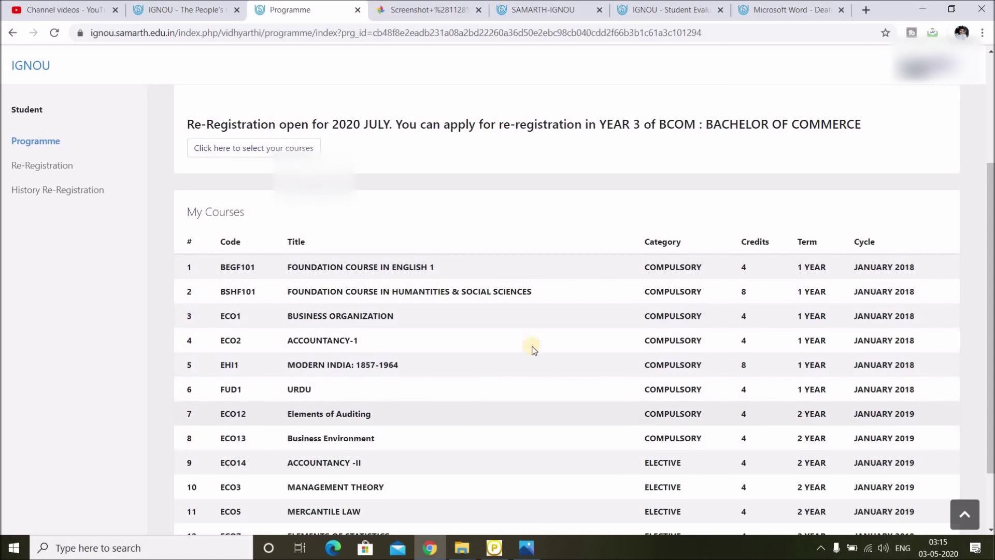
Open the 2020-JULY course selection for BCOM and start updating it in the Year 3 selection form
left_click(240, 150)
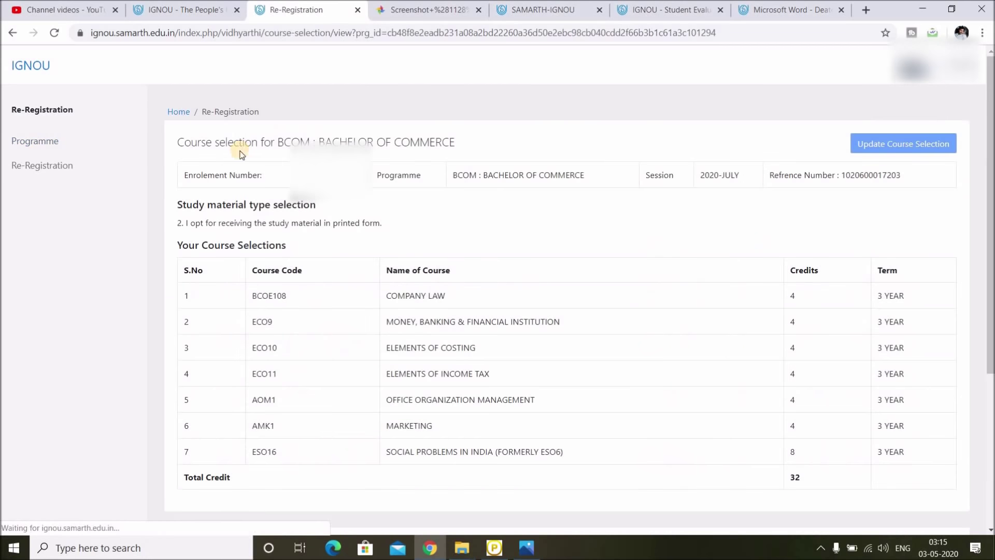
left_click(931, 148)
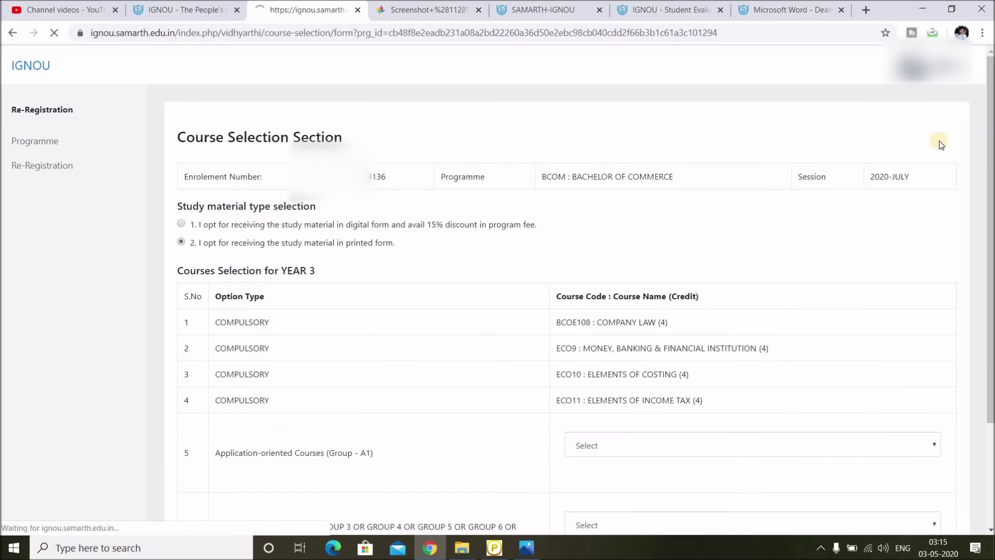
scroll(575, 311, "down", 2)
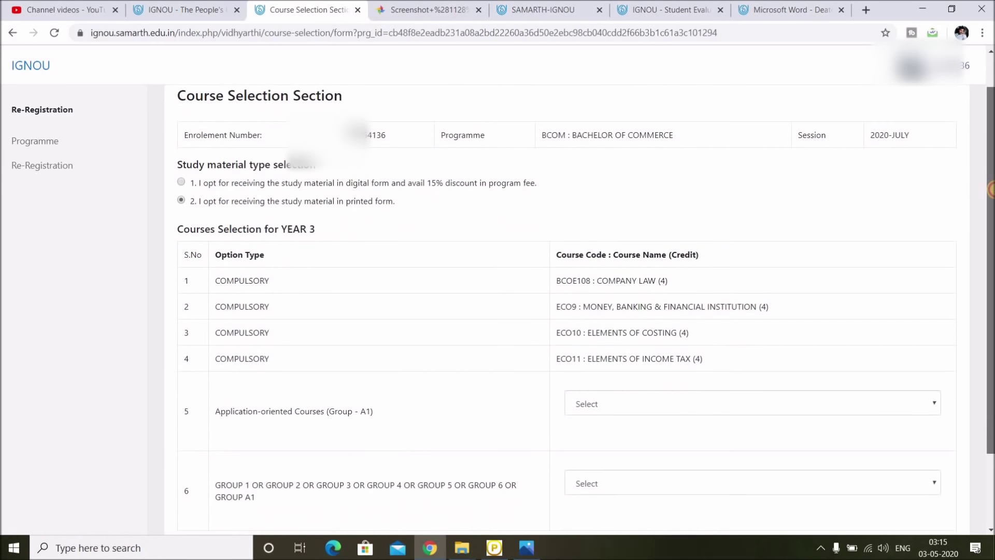
scroll(754, 190, "down", 1)
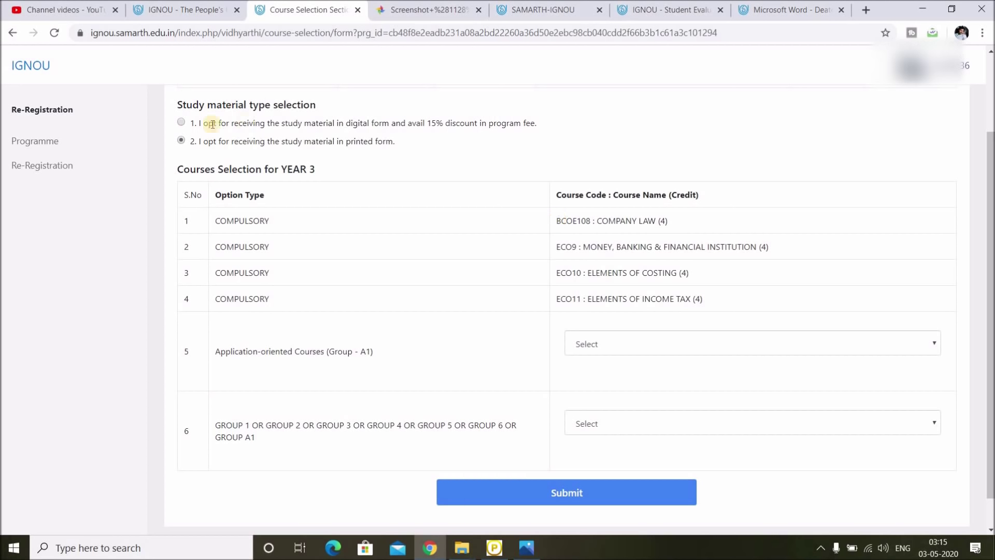
Try the digital study material option, choose printed form instead, and highlight the four compulsory courses
left_click(181, 123)
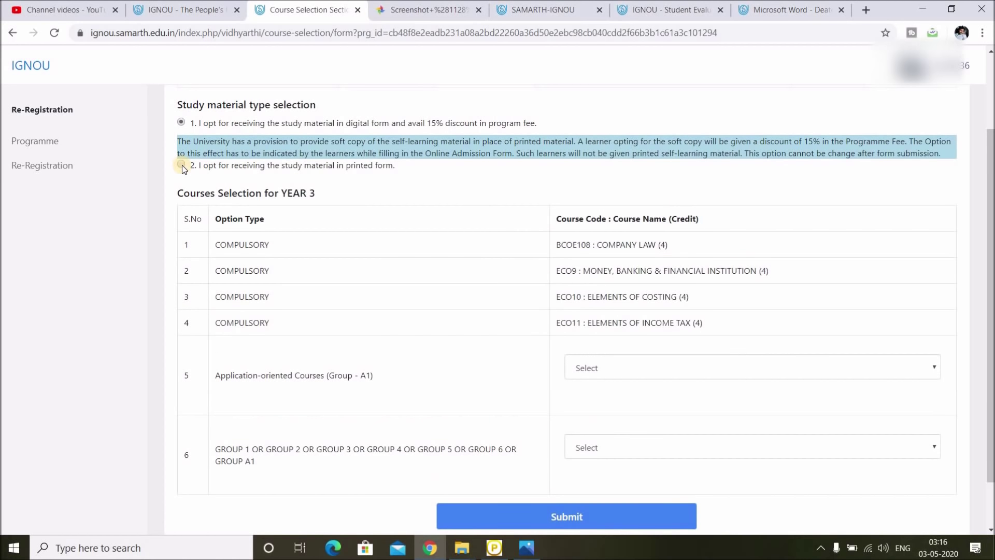
left_click(181, 164)
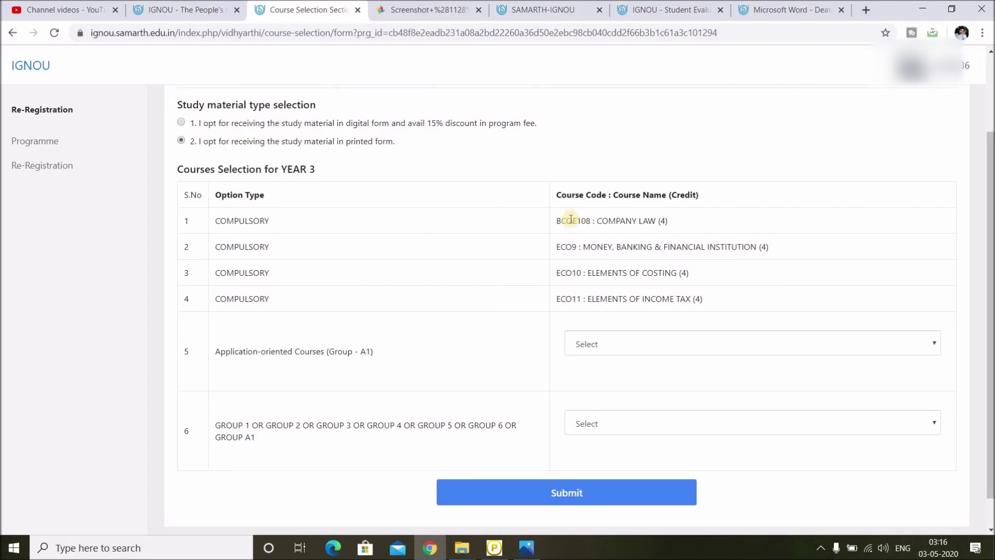
left_click_drag(621, 221, 617, 221)
left_click_drag(557, 226, 772, 302)
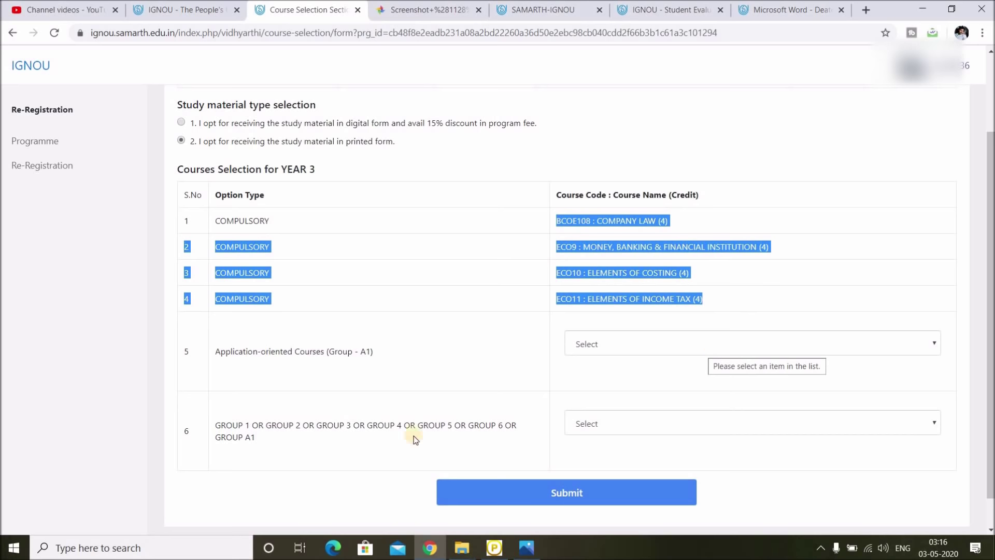
Choose AOM1 : OFFICE ORGANIZATION MANAGEMENT and AMK1 : MARKETING as the two application-oriented courses in Group A1
left_click(673, 347)
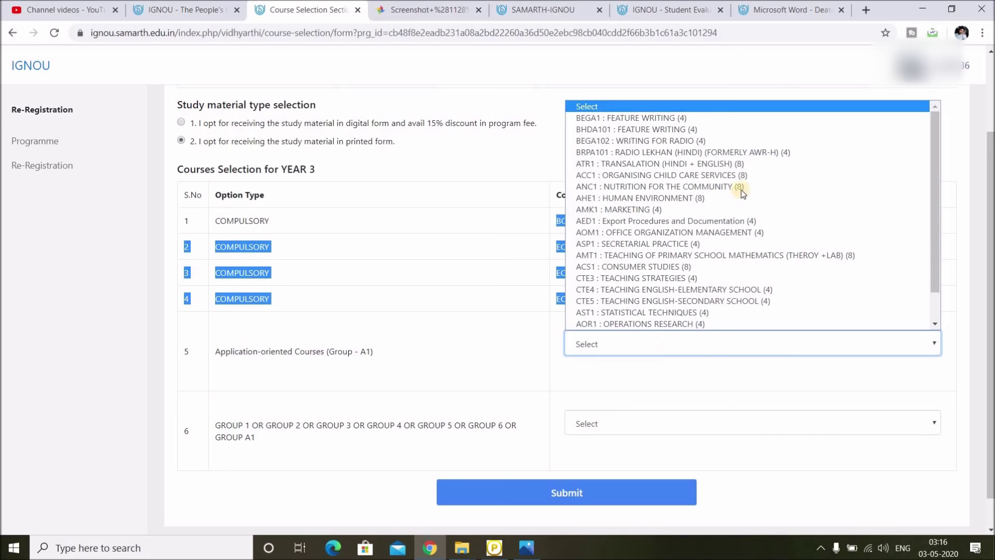
scroll(742, 190, "down", 1)
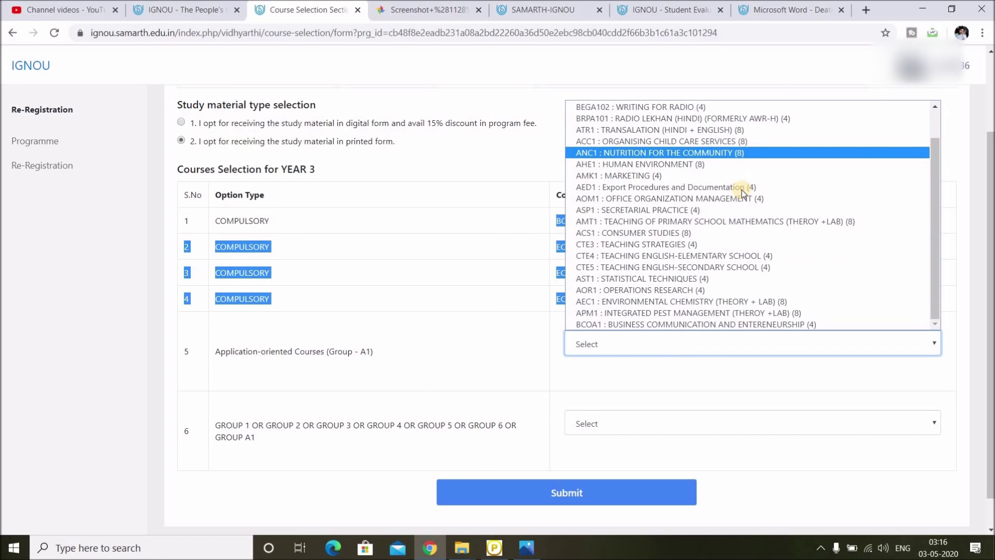
scroll(743, 193, "up", 1)
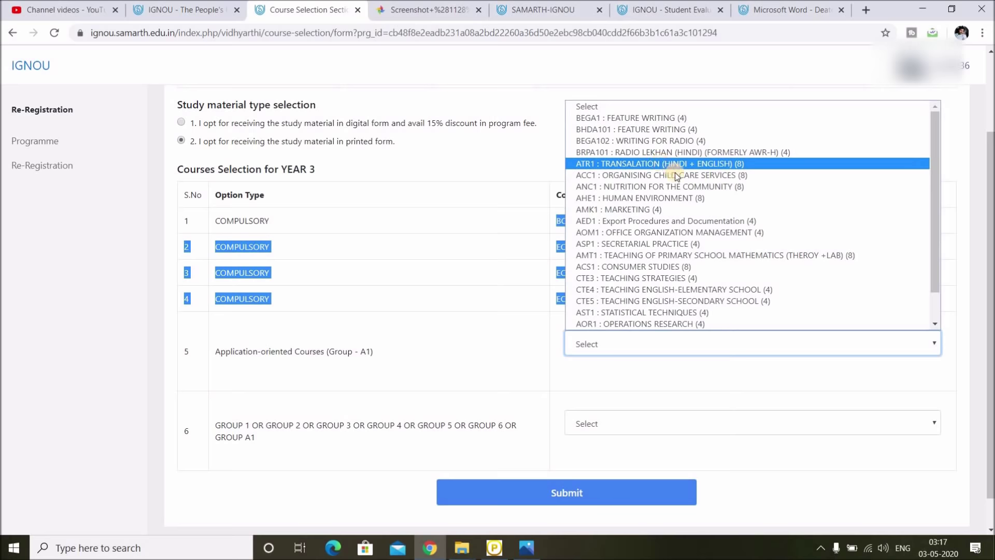
scroll(629, 266, "down", 1)
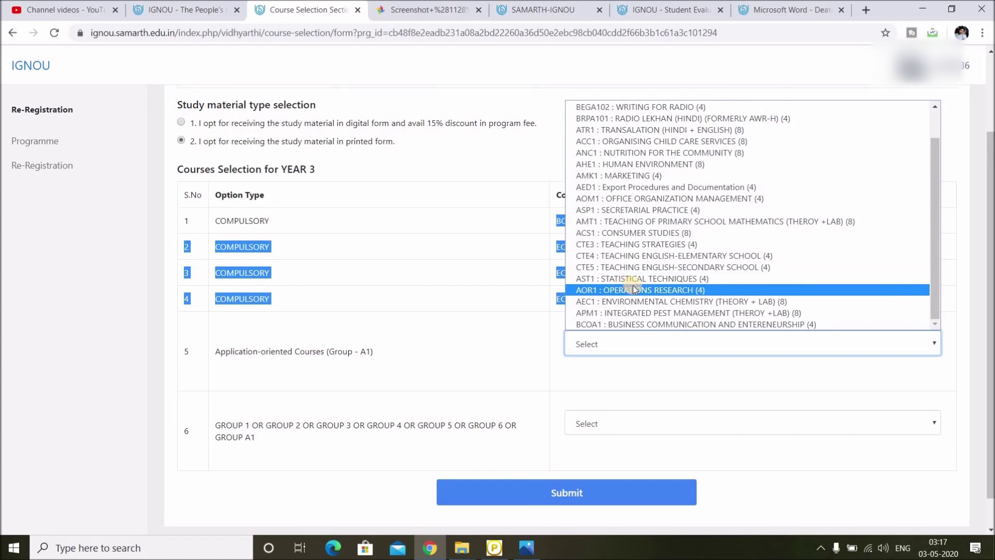
scroll(648, 288, "up", 1)
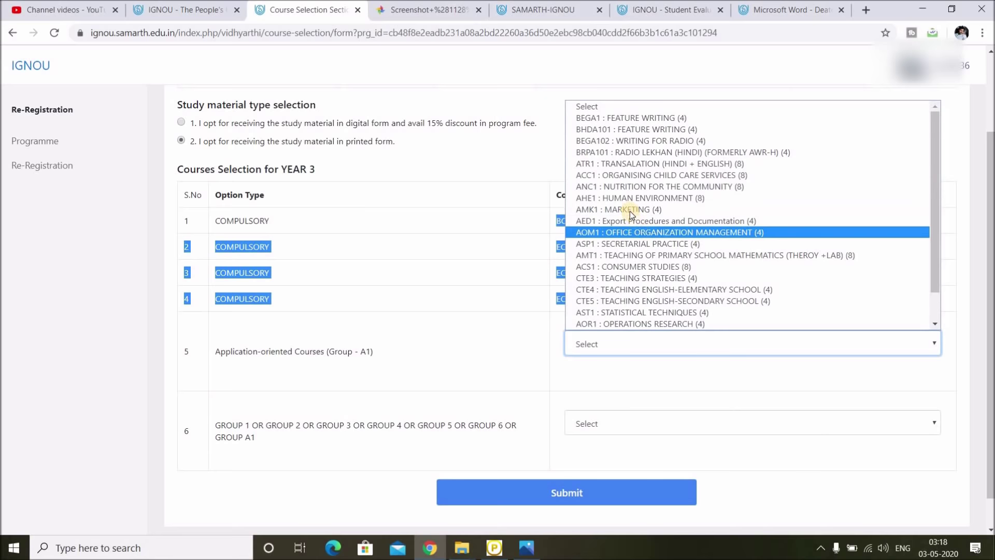
key("Return")
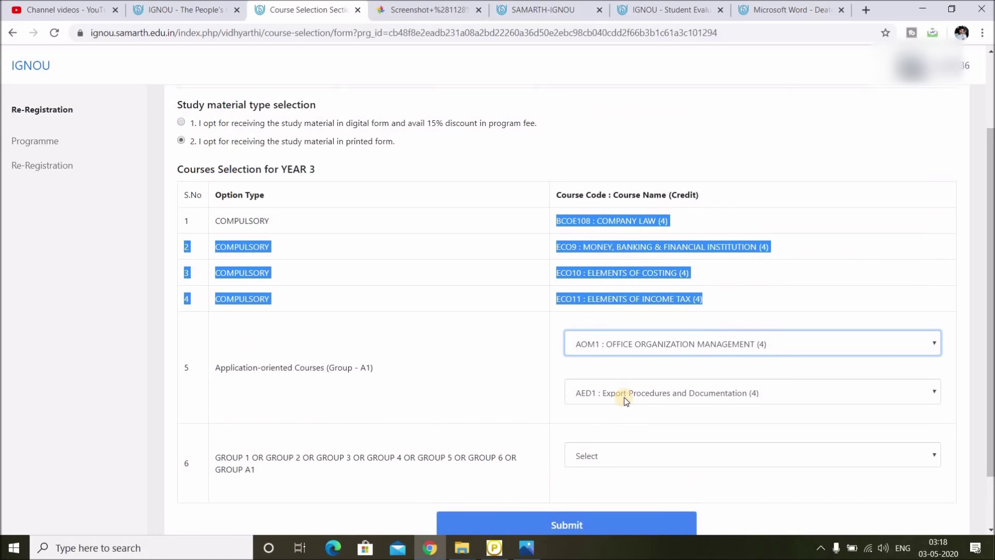
left_click(624, 398)
key("Return")
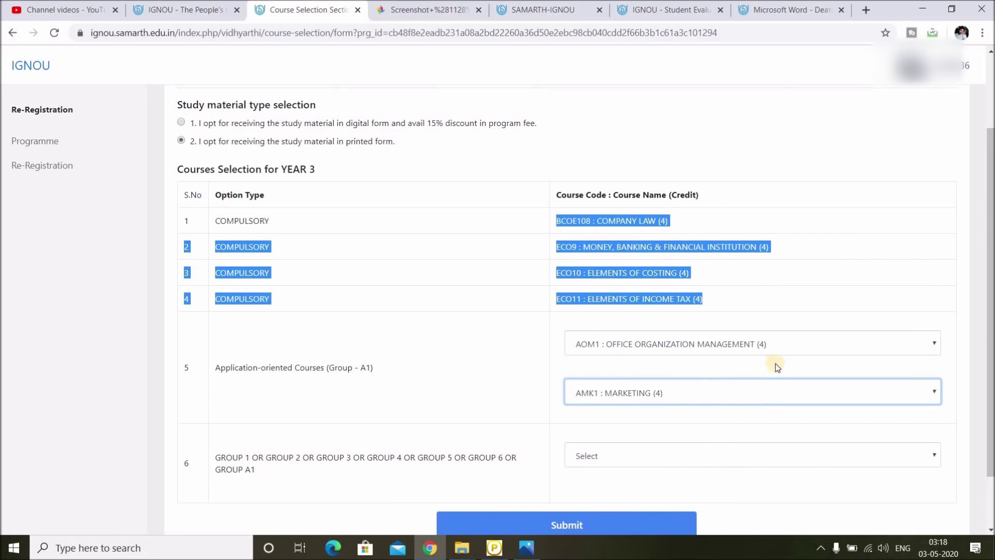
Choose ESO16 : SOCIAL PROBLEMS IN INDIA (FORMERLY ESO6) as the elective in row 6 of the course selection
scroll(900, 362, "down", 2)
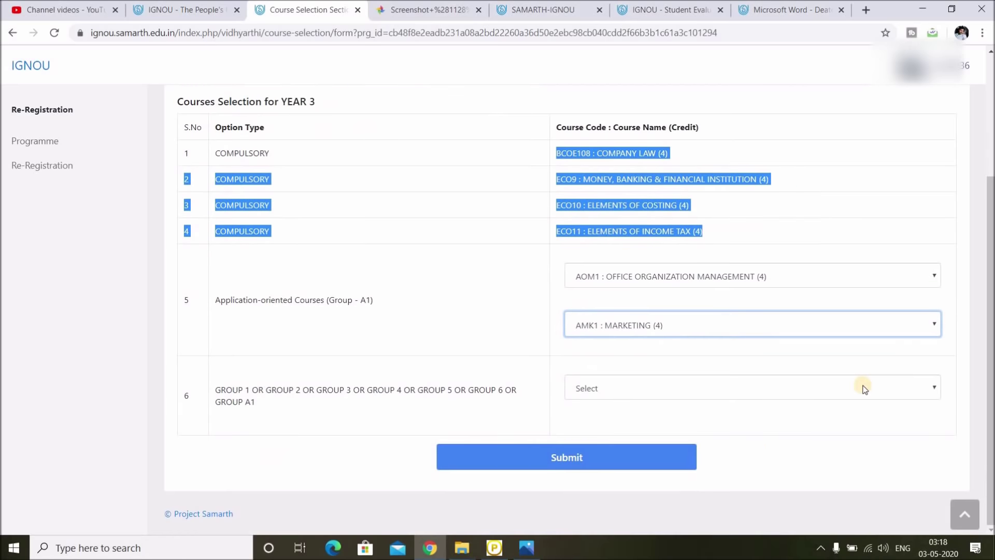
left_click(681, 394)
scroll(734, 234, "down", 3)
scroll(733, 216, "down", 10)
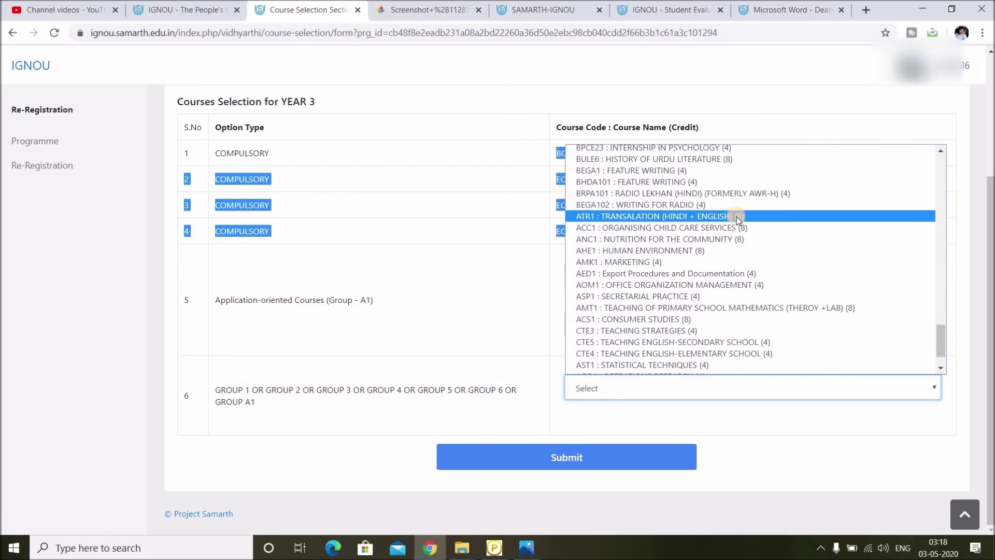
scroll(743, 217, "down", 1)
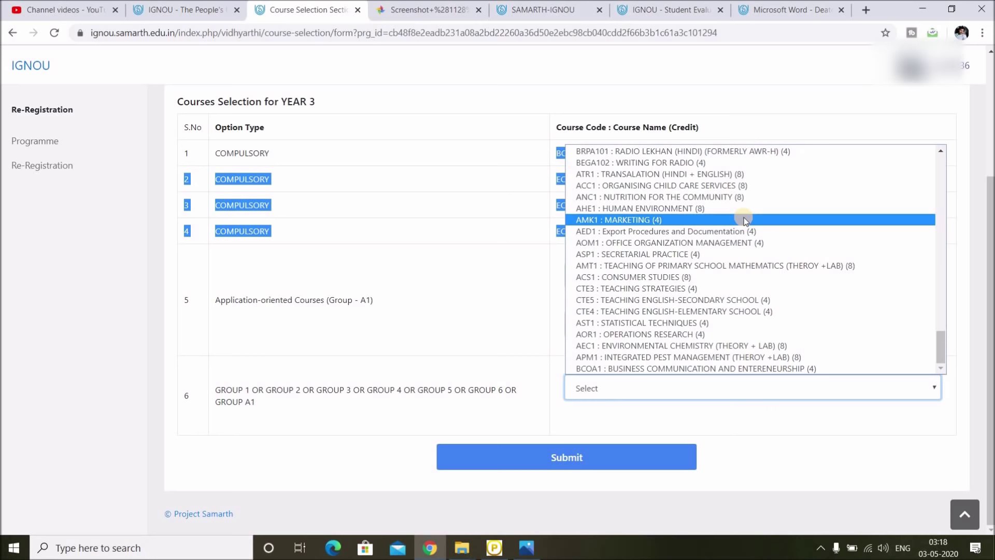
scroll(745, 216, "up", 5)
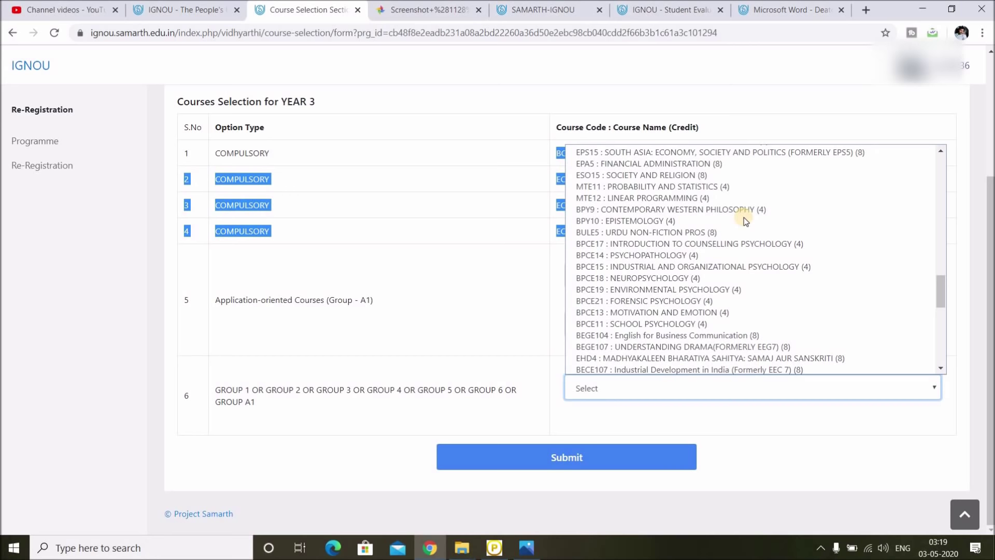
scroll(648, 321, "down", 3)
scroll(648, 321, "down", 2)
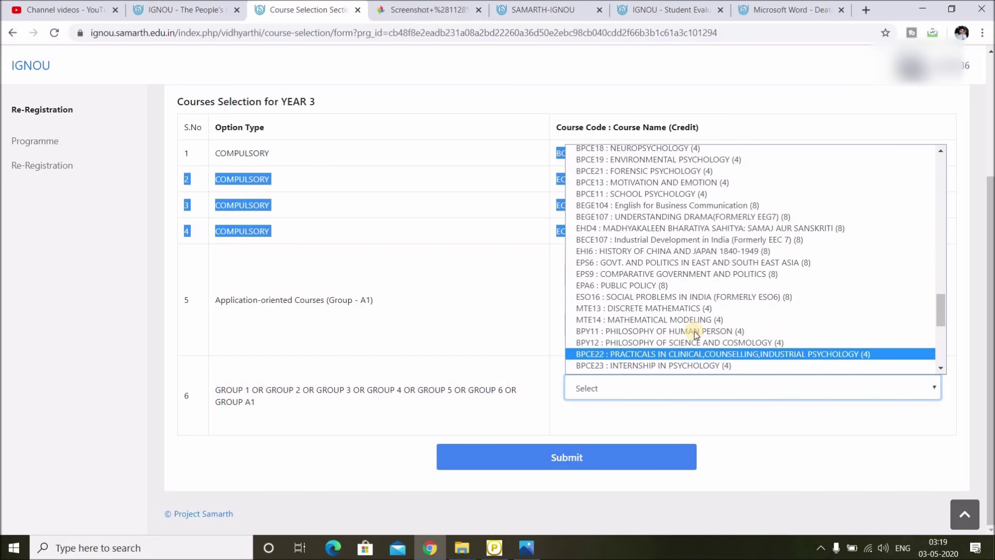
left_click(689, 297)
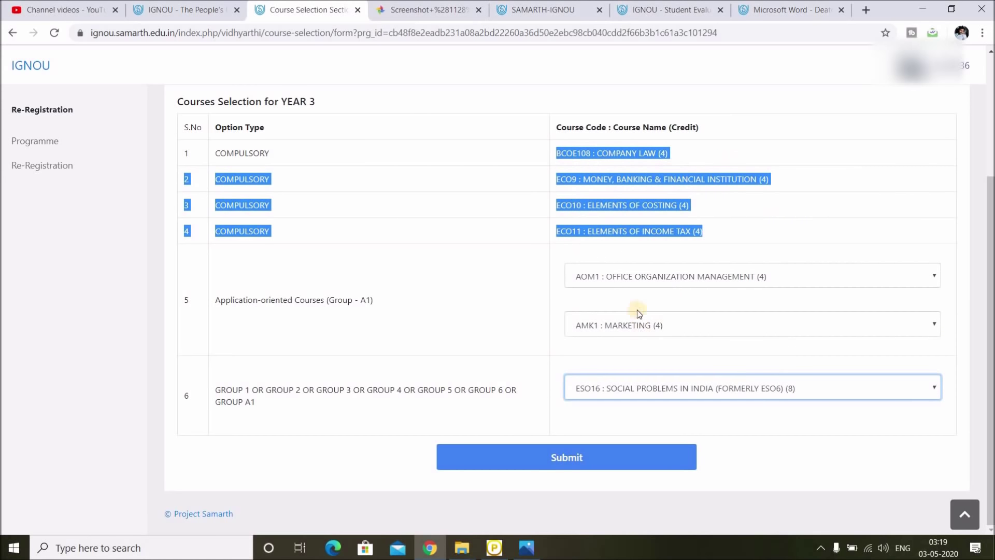
Submit the Year 3 course selection and review the selected courses and fee details
left_click(569, 462)
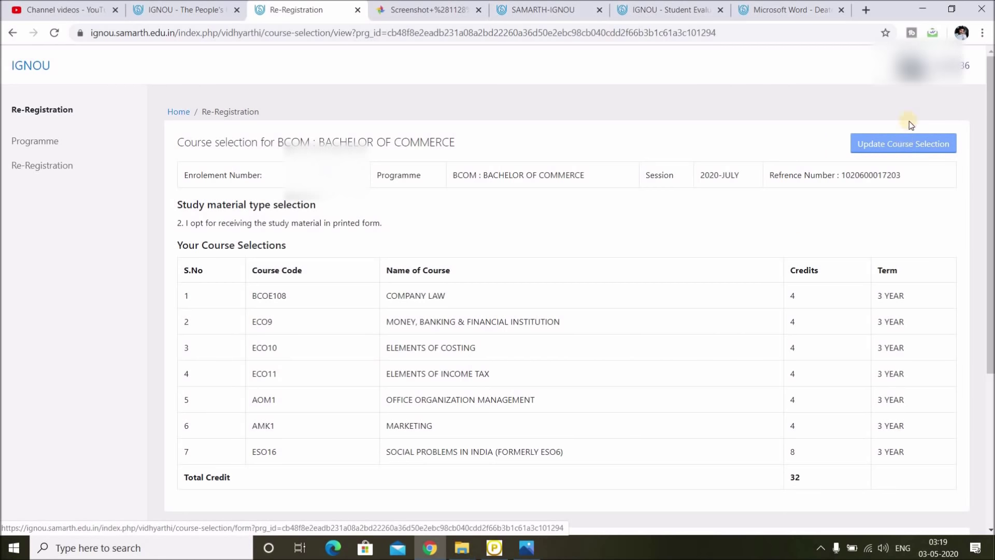
scroll(731, 262, "down", 4)
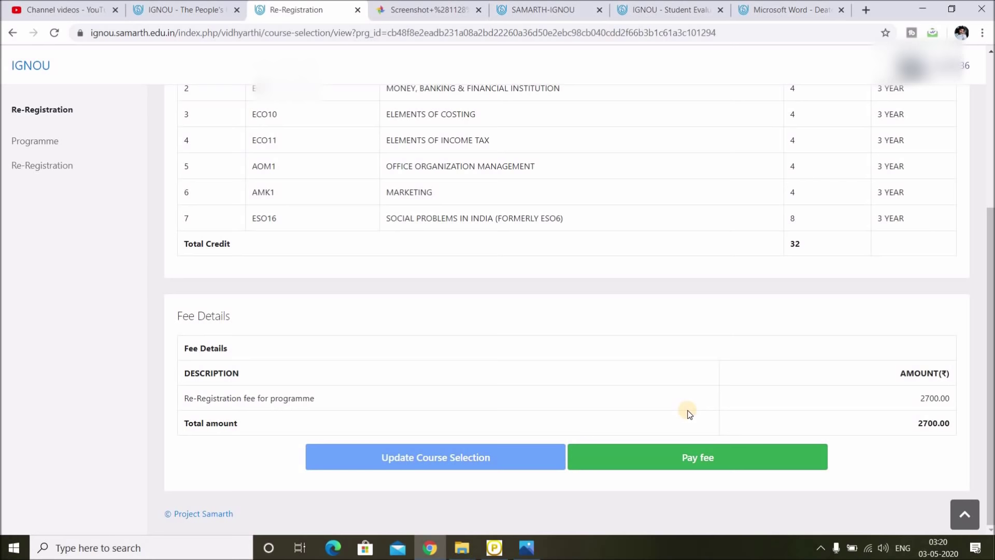
scroll(690, 413, "up", 3)
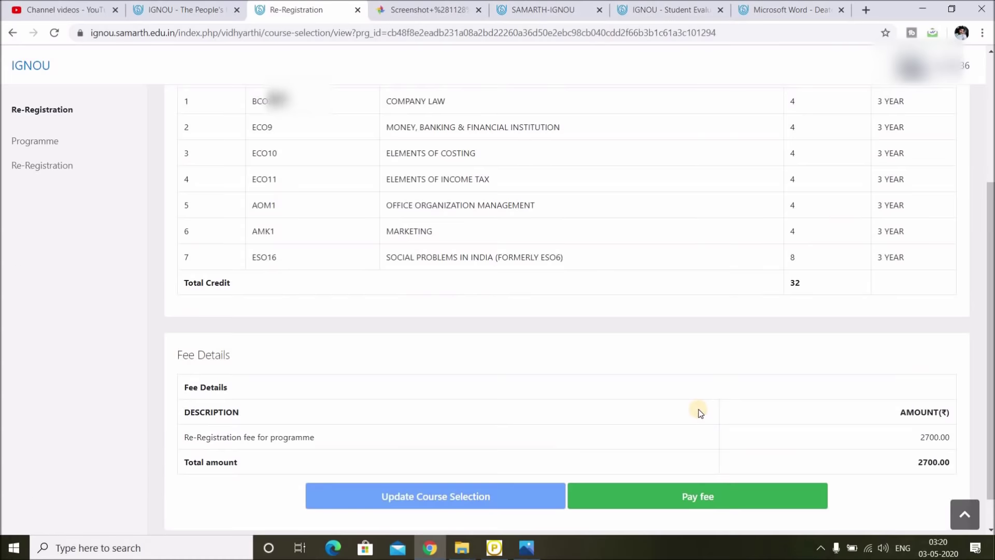